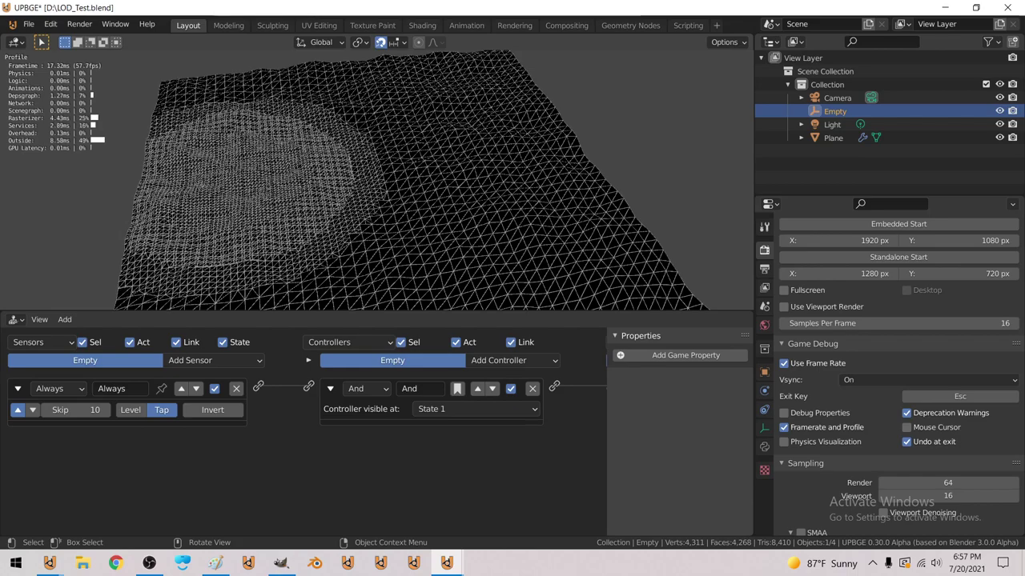
Step: Switch the Logic Bricks area to the Geometry Node Editor and select the terrain plane to show its node tree
left_click(13, 319)
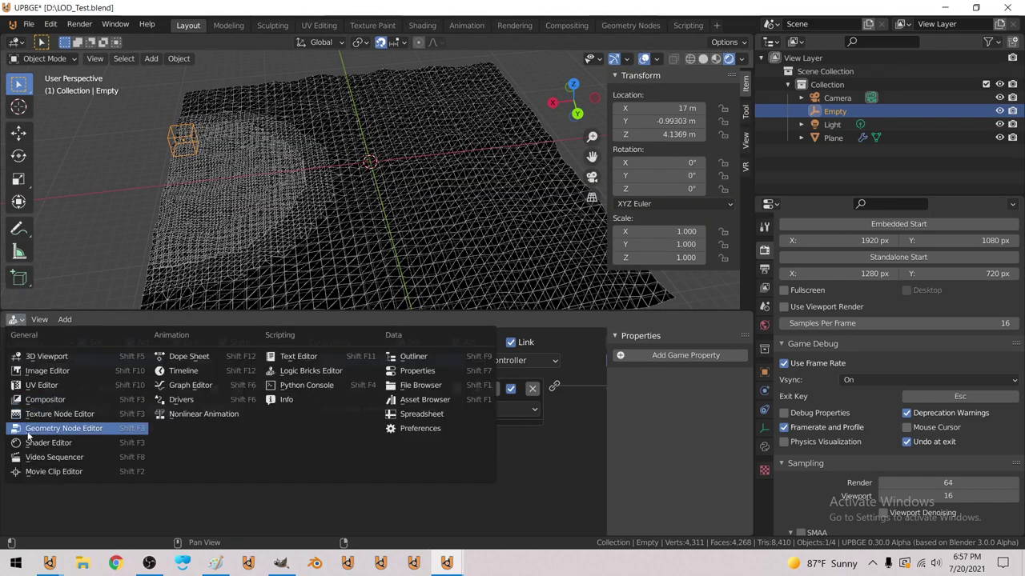
left_click(48, 432)
left_click(353, 220)
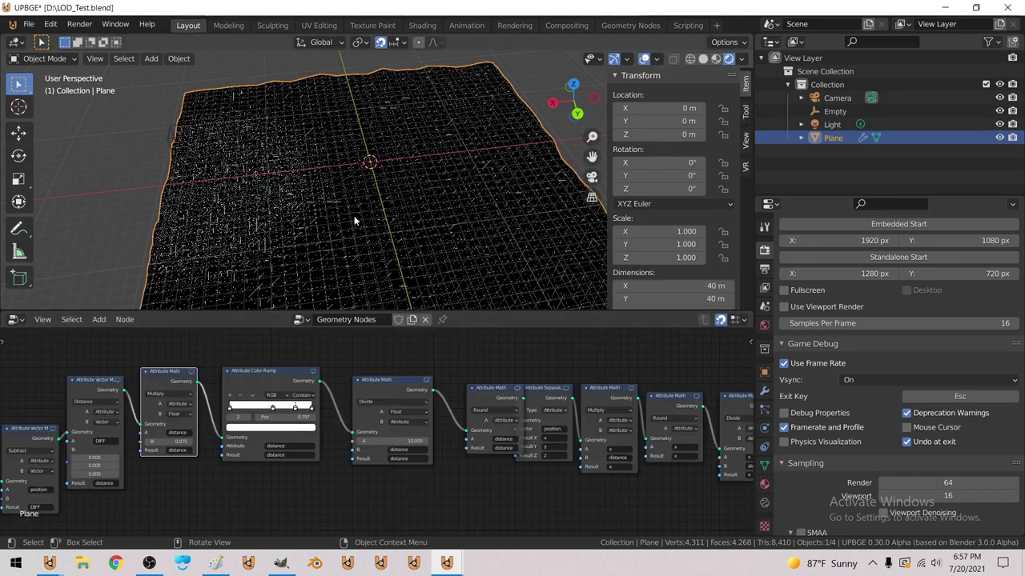
Step: Set B of the Multiply Attribute Math node to 0.1 and test the terrain's level of detail in the running game
middle_click_drag(198, 475, 265, 473)
scroll(265, 473, "up", 4)
left_click(184, 441)
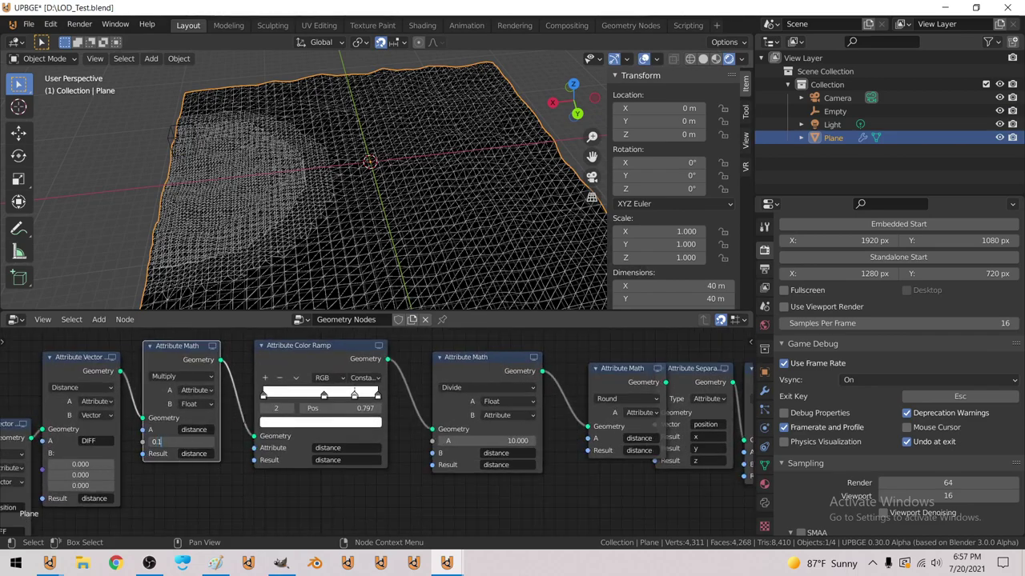
type("0.1")
key("Return")
key("p")
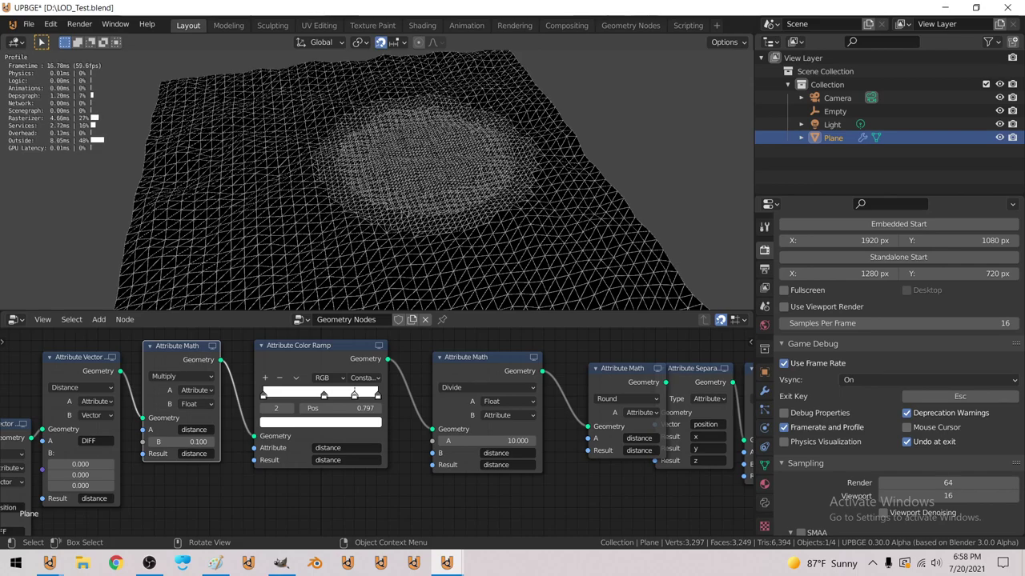
key("Escape")
Step: Set Samples Per Frame to 1 and run the game to compare the profile
left_click(967, 324)
type("1")
key("Return")
key("p")
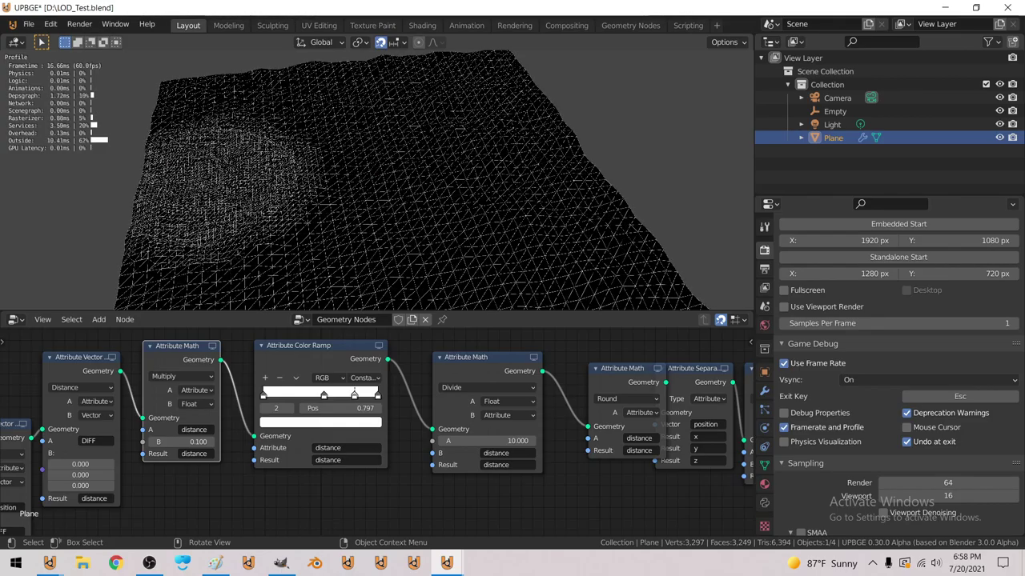
key("Escape")
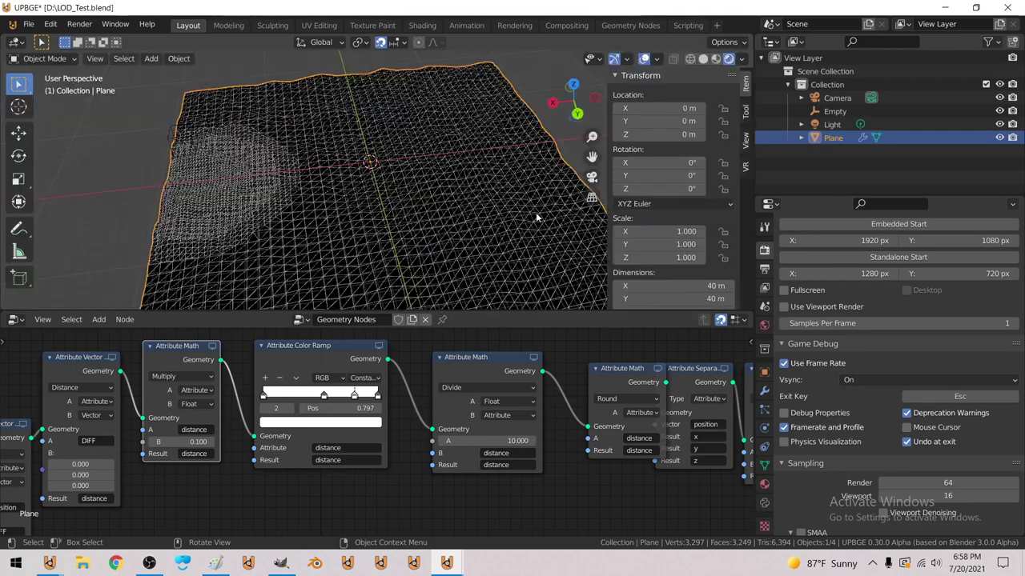
Step: Set Samples Per Frame to 8 and test the game again
left_click(947, 325)
type("8")
key("Return")
key("p")
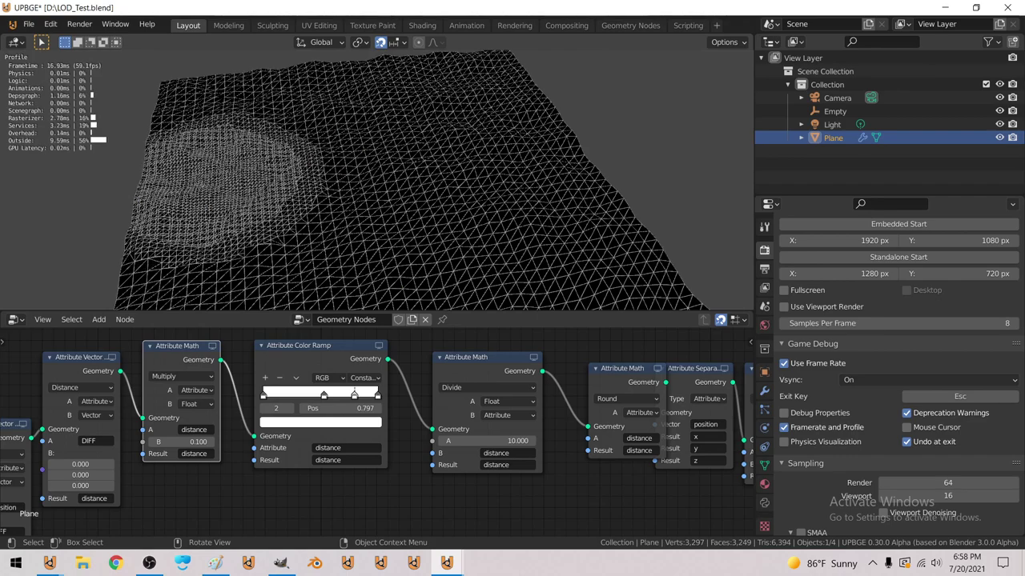
key("Escape")
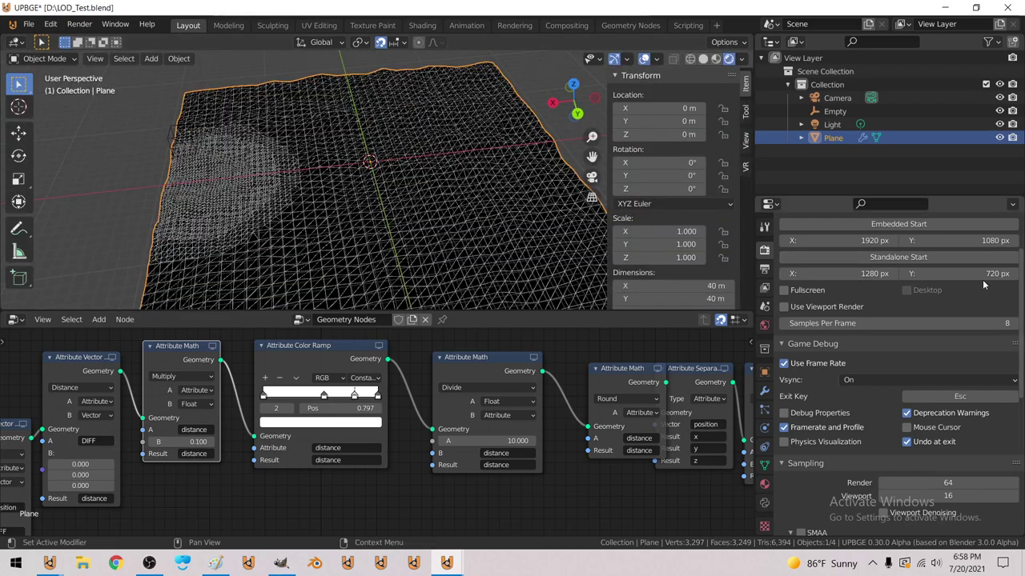
Step: Set Samples Per Frame to 16 and run the game once more
double_click(949, 323)
type("16")
key("Return")
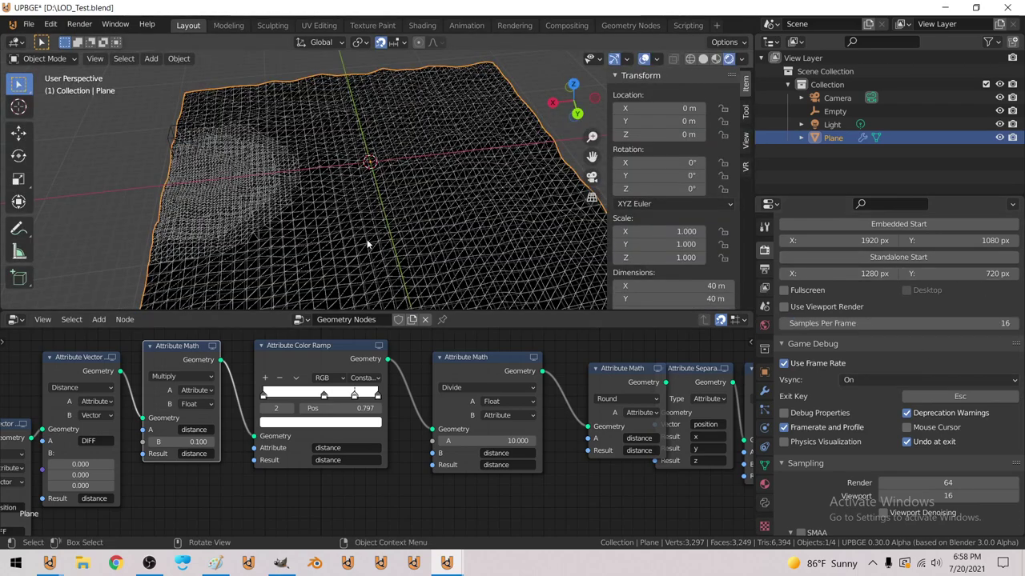
key("p")
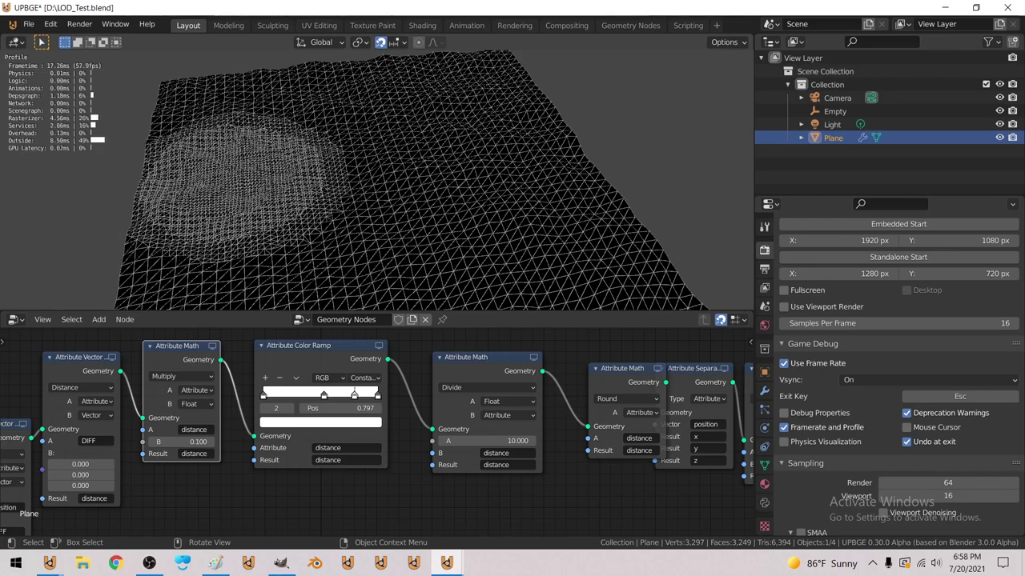
key("Escape")
Step: Maximize the geometry node editor and examine the color values of the Attribute Color Ramp stops
scroll(408, 355, "down", 6)
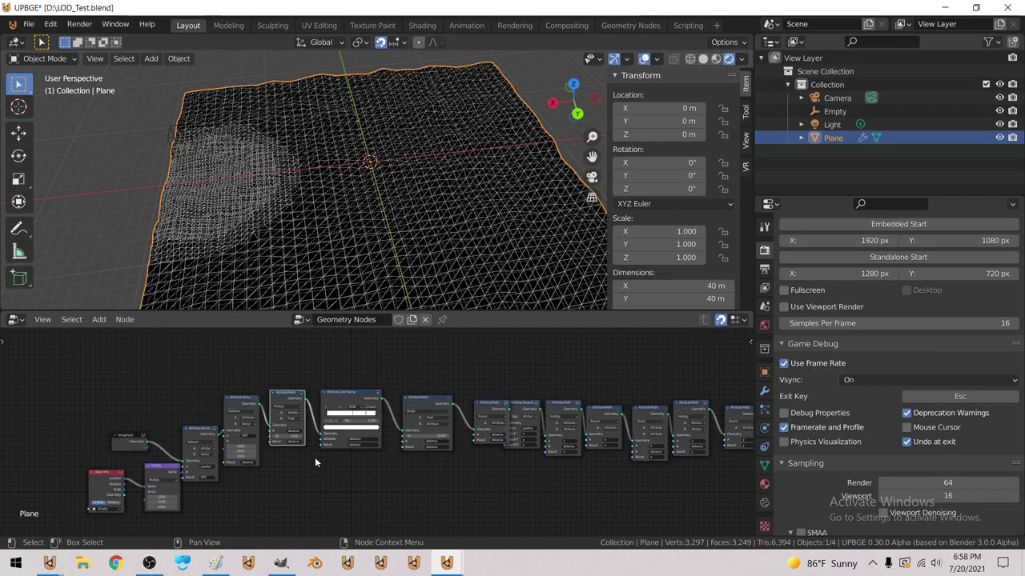
middle_click_drag(277, 464, 269, 433)
key("ctrl+space")
mouse_move(389, 403)
middle_mouse_down()
mouse_move(367, 402)
mouse_move(392, 399)
middle_mouse_up()
scroll(368, 402, "up", 1)
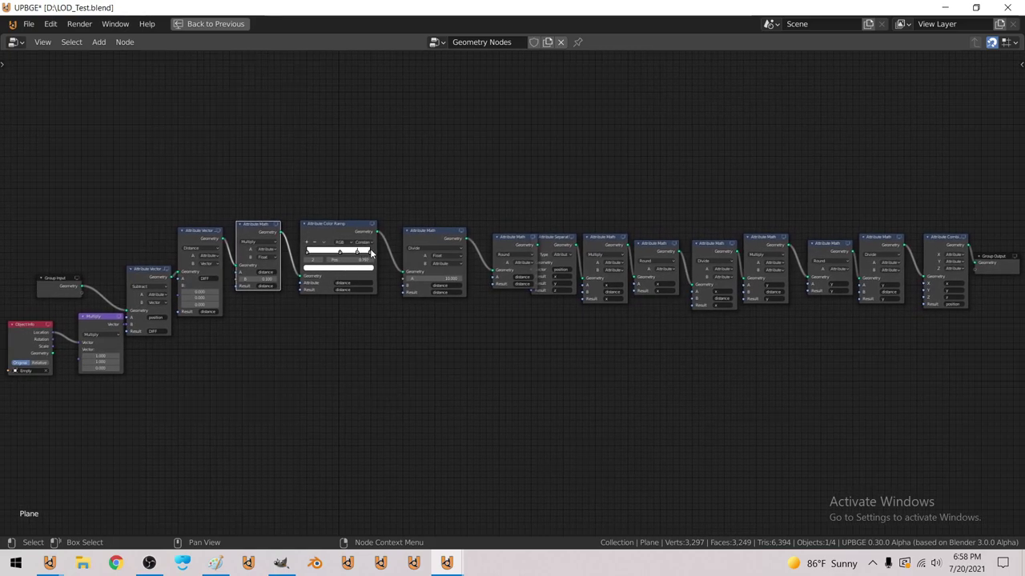
left_click(355, 269)
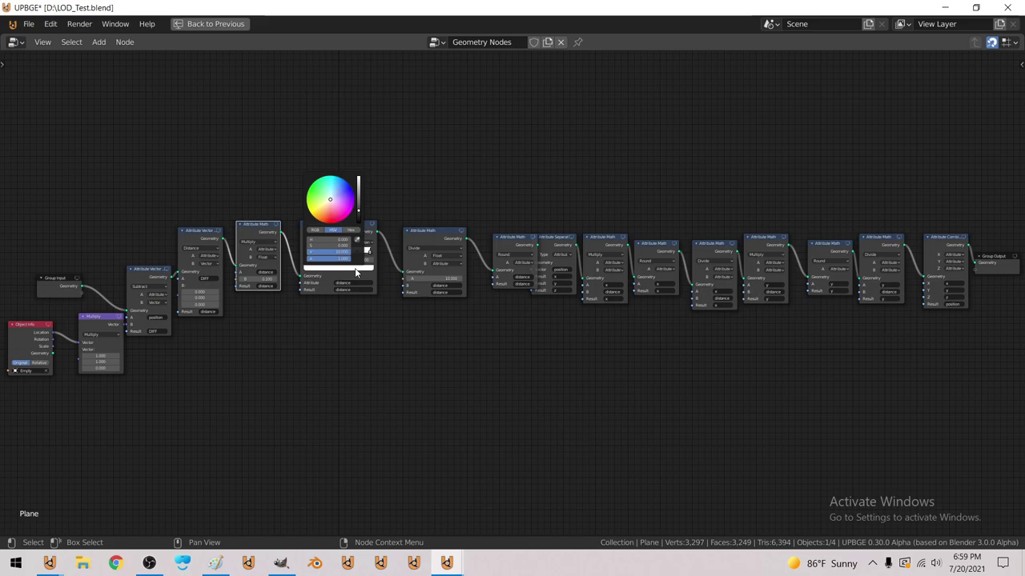
left_click(356, 269)
left_click(353, 269)
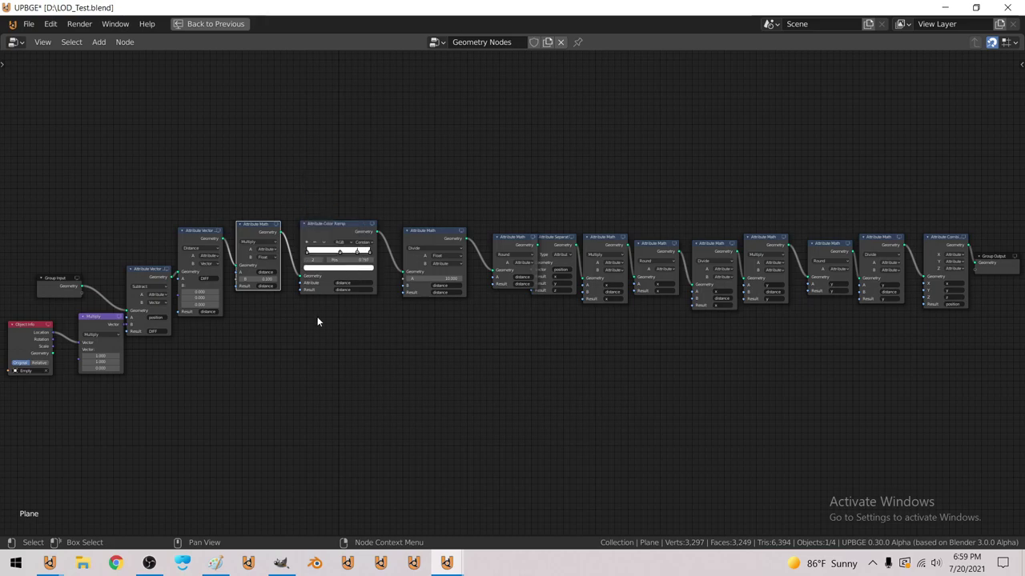
left_click(357, 253)
left_click(357, 270)
Step: Change the brightness values (V) of the last three stops in the Attribute Color Ramp
left_click(361, 271)
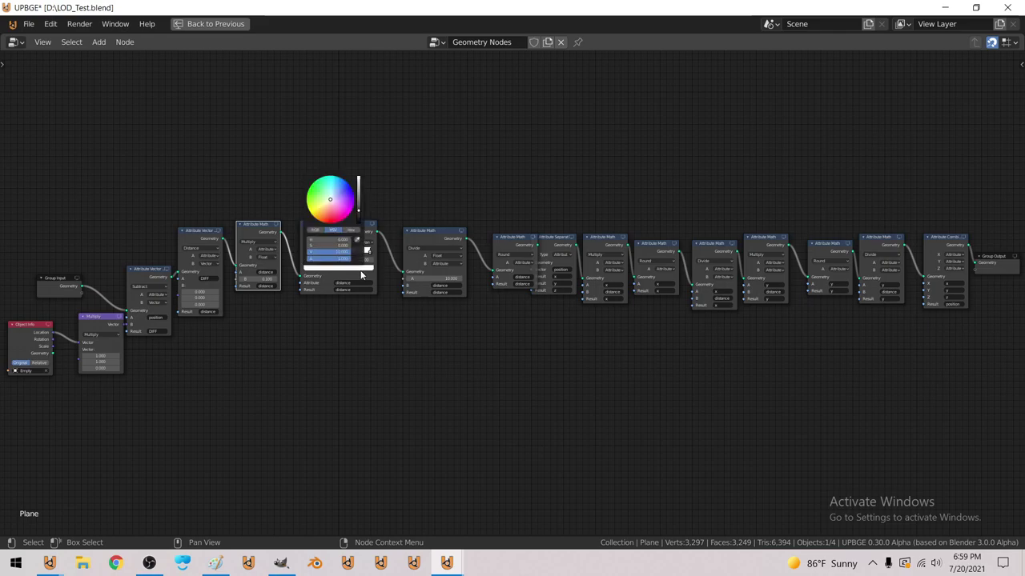
left_click(342, 252)
key("Return")
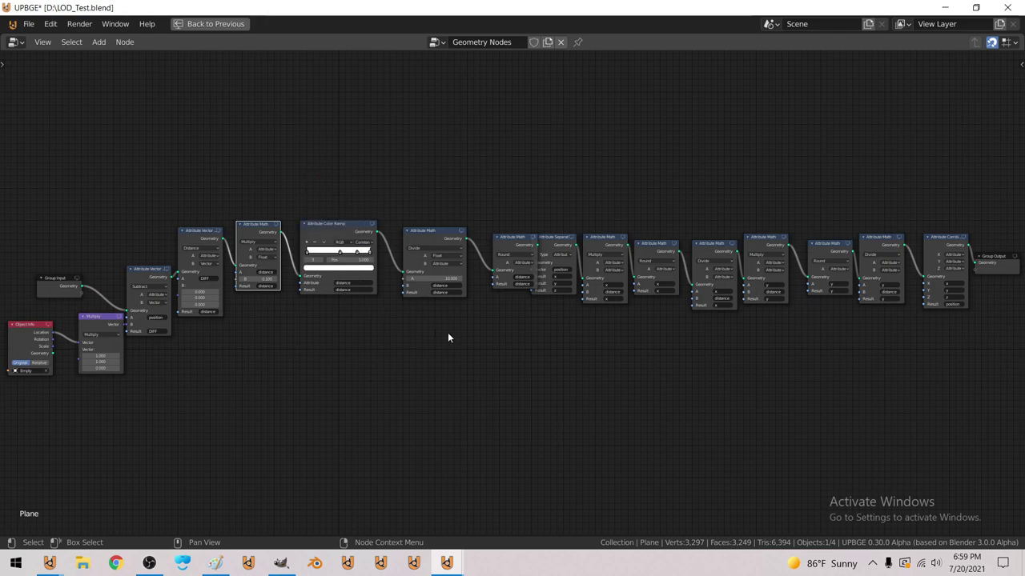
left_click(356, 269)
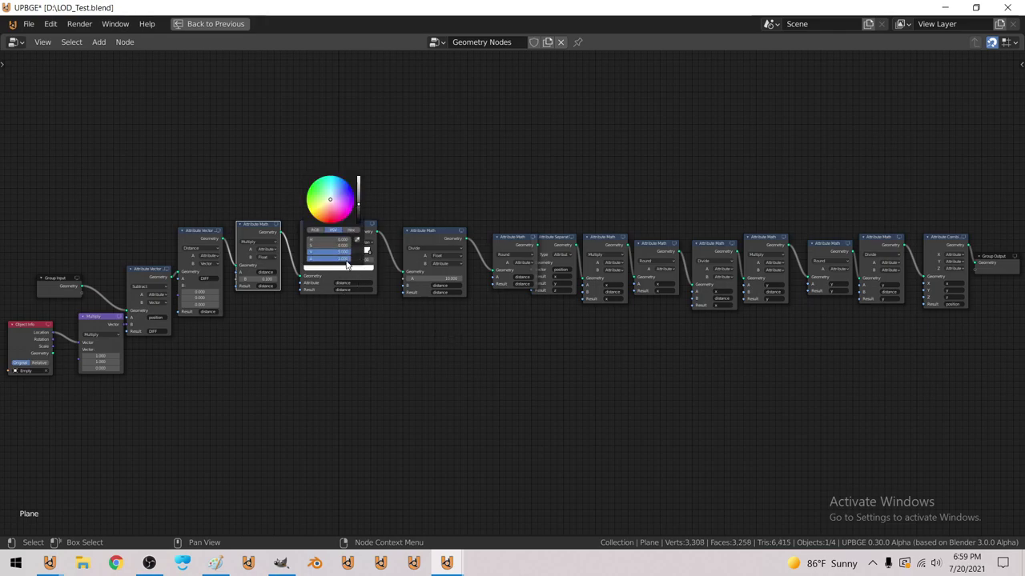
left_click(340, 253)
key("Return")
left_click(344, 270)
left_click(341, 253)
key("Return")
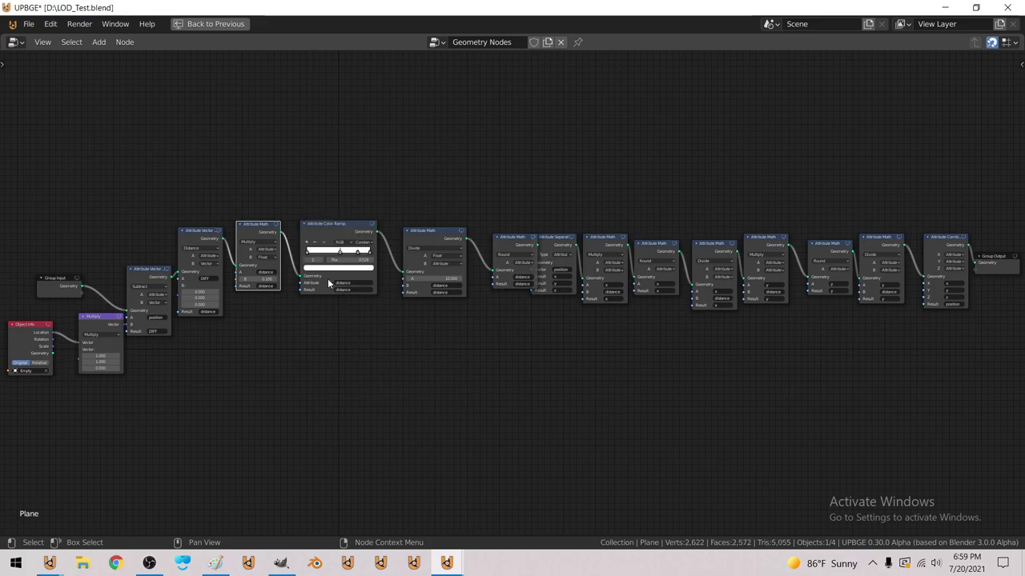
Step: Restore the full layout and run the game to check the terrain's detail rings
key("ctrl+space")
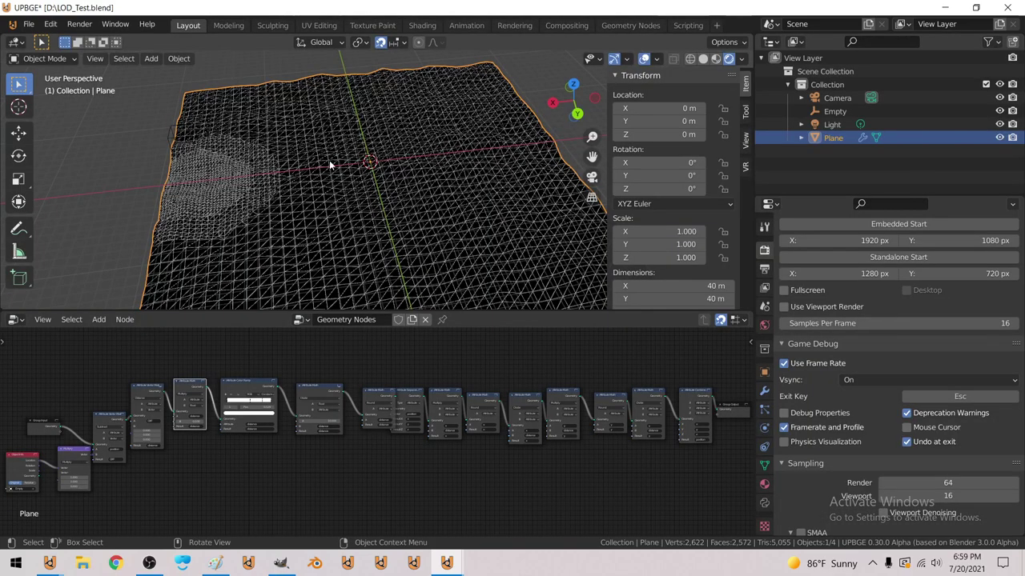
key("p")
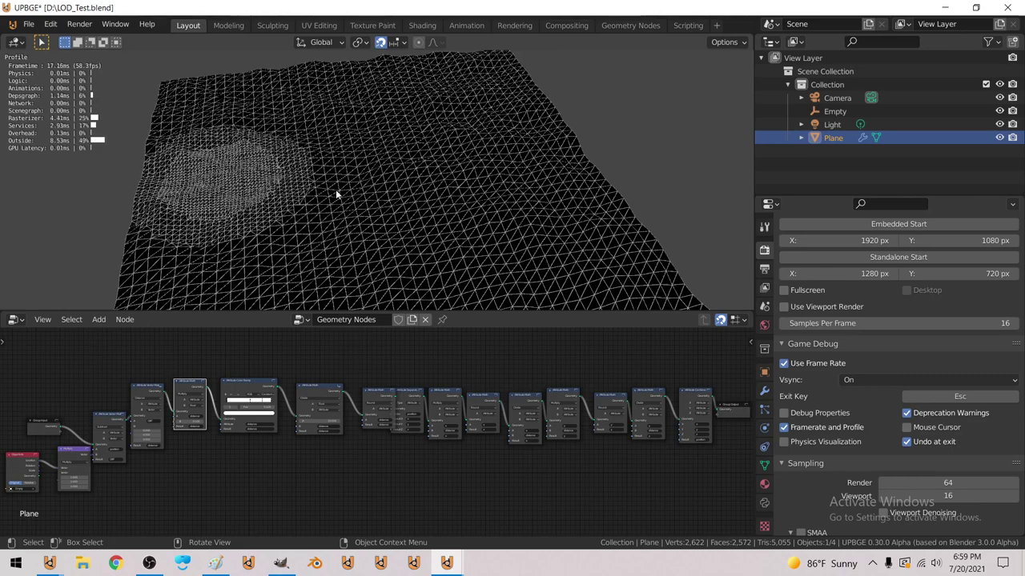
key("Escape")
Step: Set the brightness value (V) of the color ramp's end stop at position 1.000 to 10
scroll(256, 424, "up", 5)
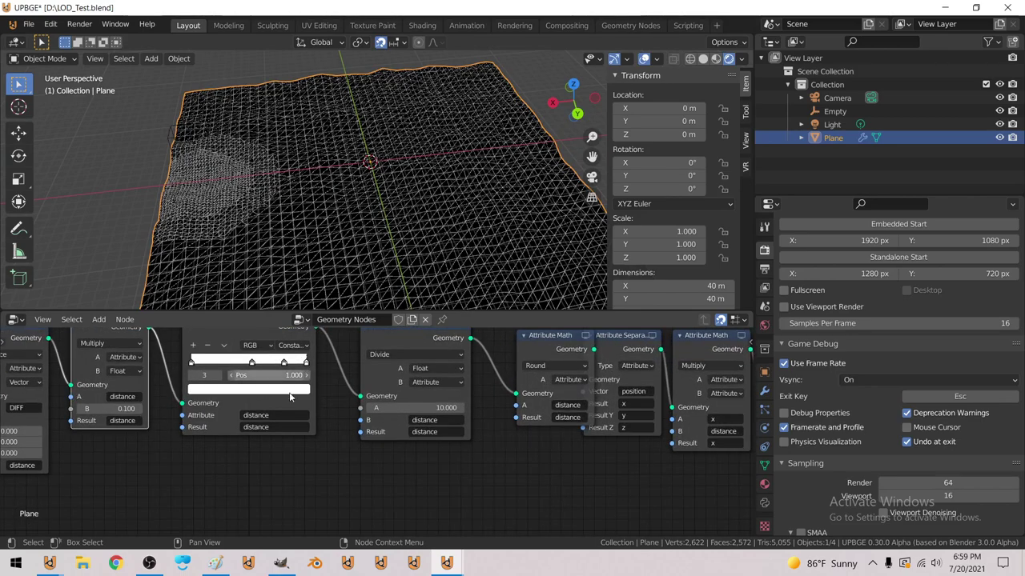
left_click(293, 391)
left_click(228, 356)
type("10")
key("Return")
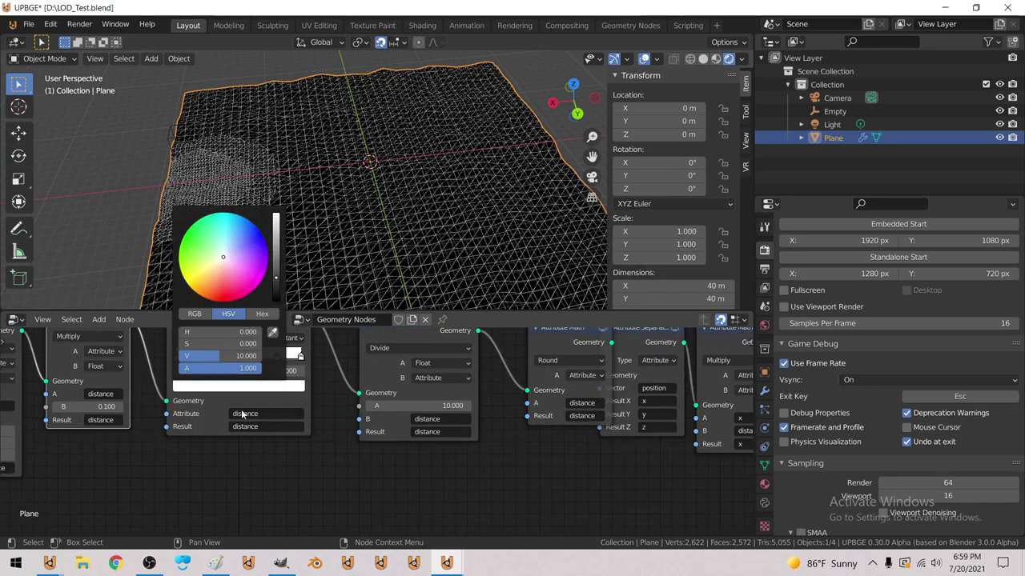
Step: Set the position of color ramp stop 2 to 0.75 and its brightness value (V) to 5
left_click(276, 357)
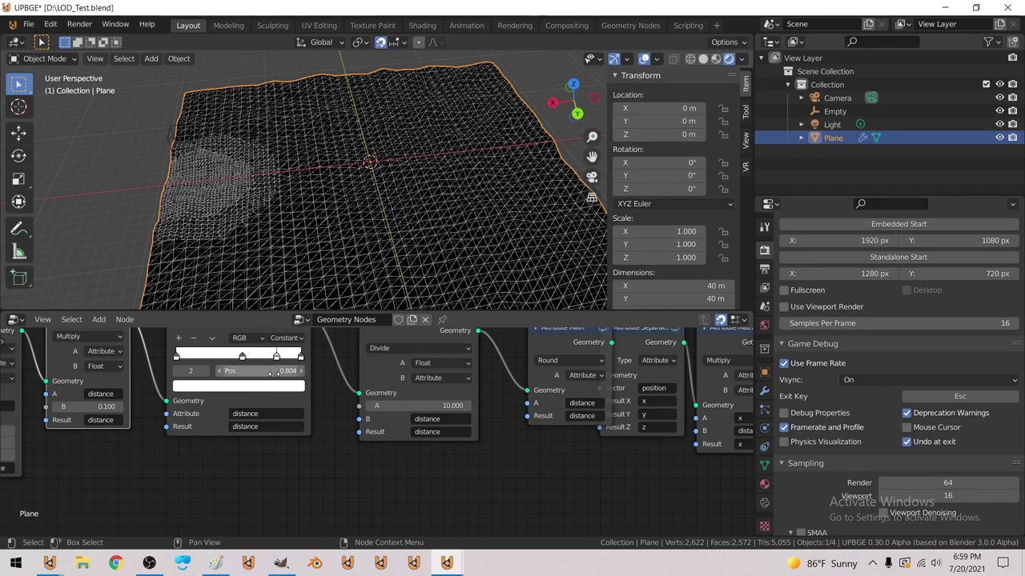
left_click(255, 370)
type("0.75")
key("Return")
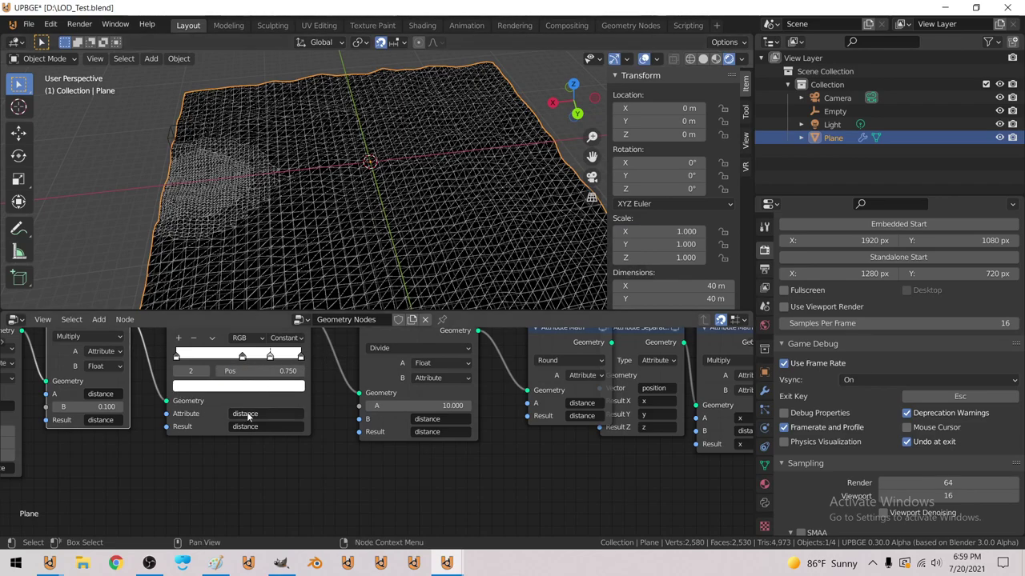
left_click(256, 387)
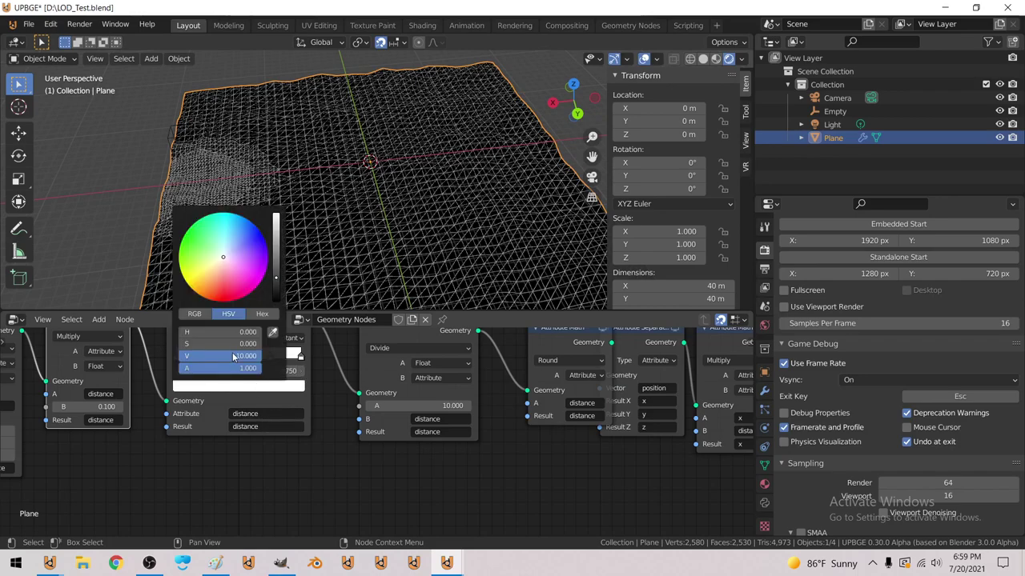
left_click(238, 386)
left_click(234, 358)
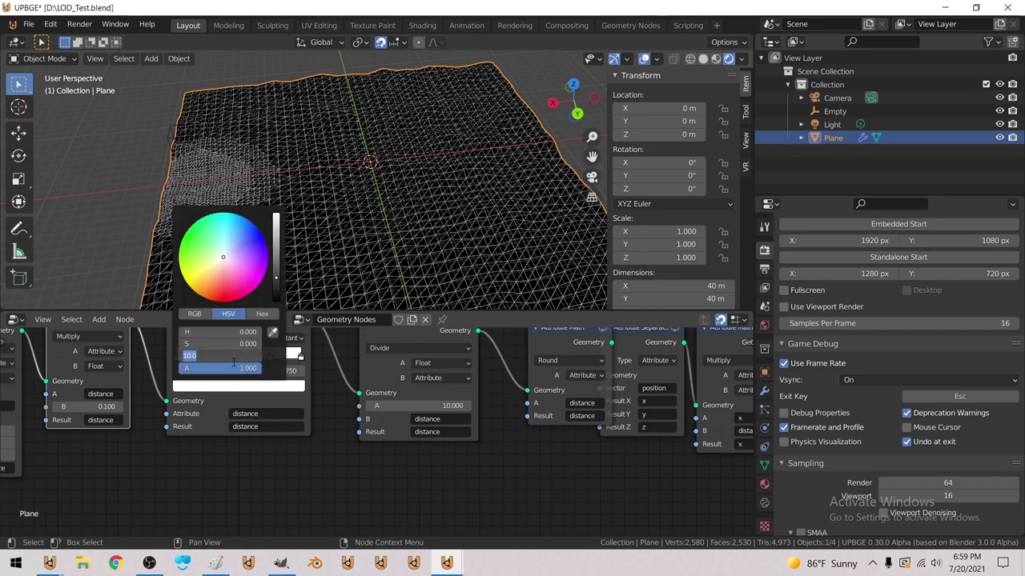
type("5")
key("Return")
Step: Move color ramp stop 1 to position 0.25
left_click(243, 358)
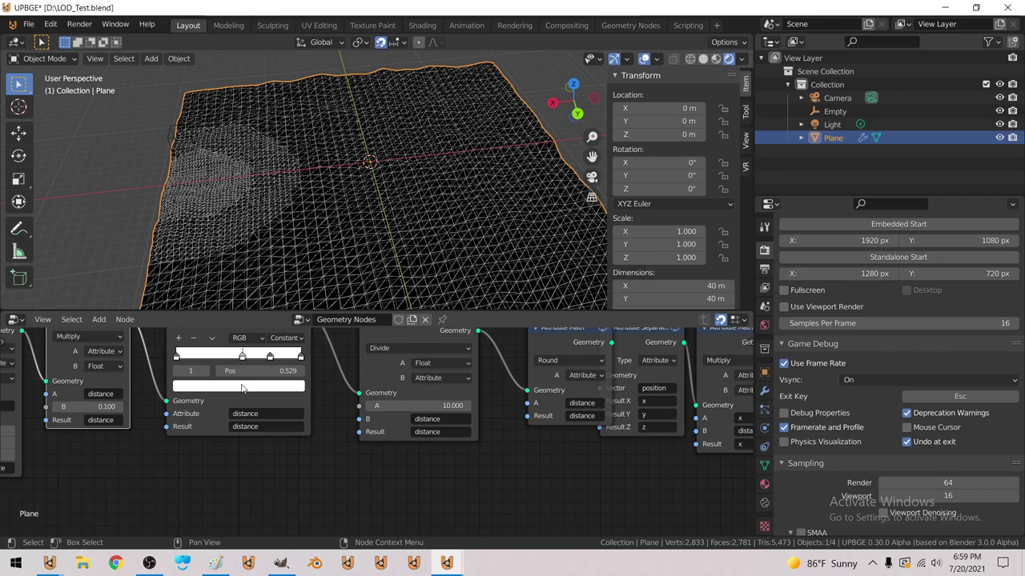
left_click(245, 373)
type("0.25")
key("Return")
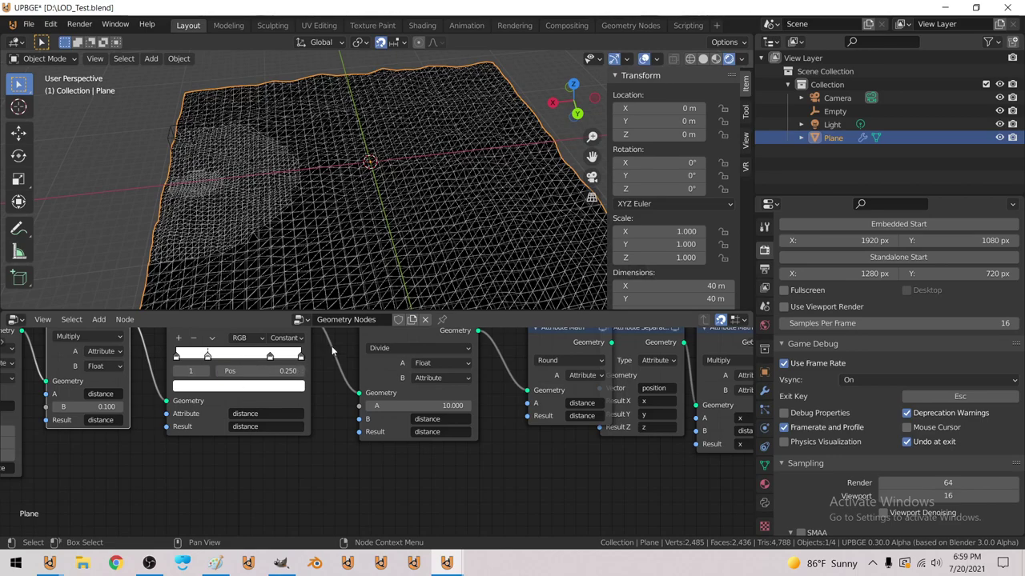
Step: Check the color of color ramp stop 1 and set its position to 0.5
left_click(240, 387)
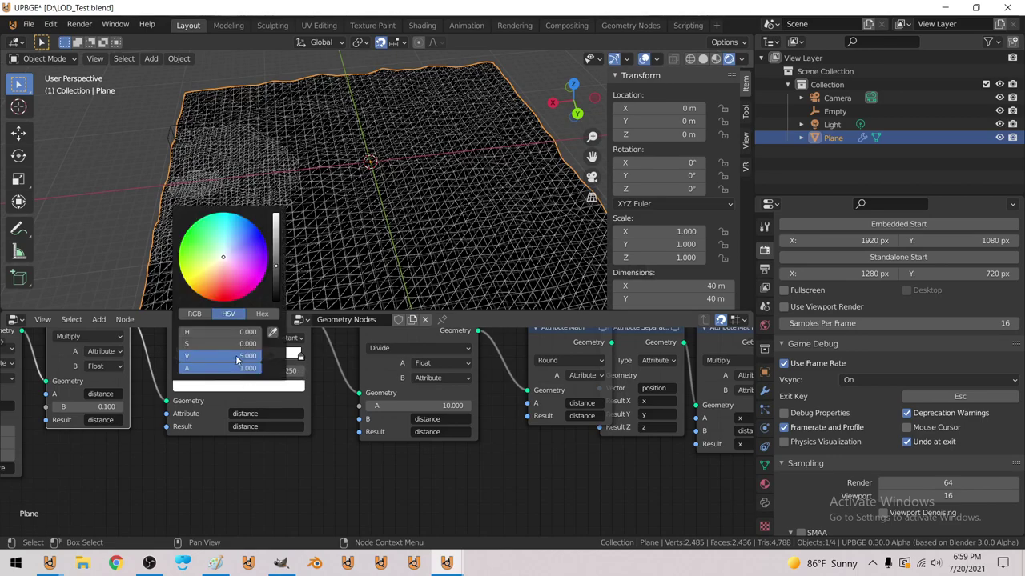
left_click(249, 373)
type("0.5")
key("Return")
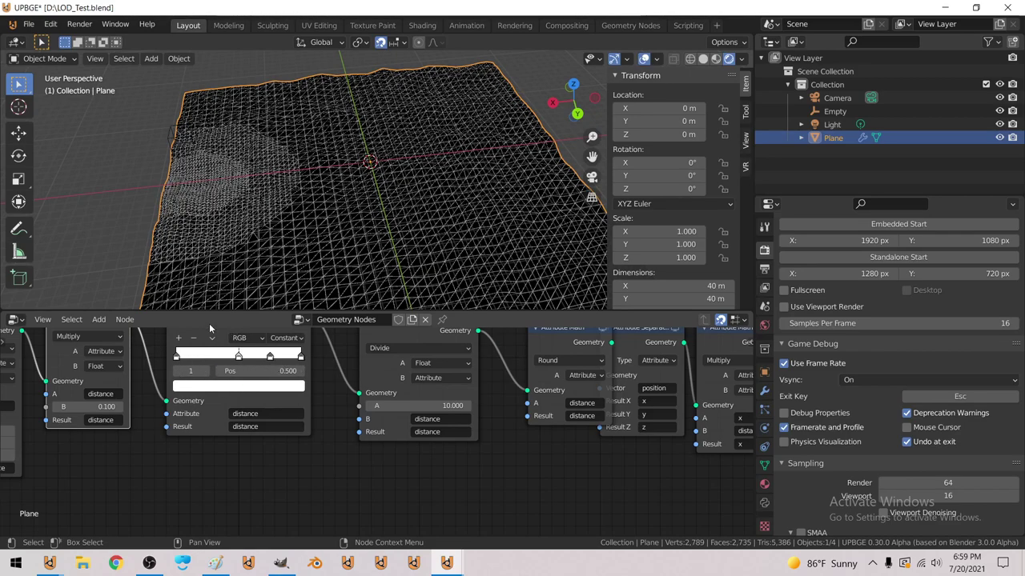
Step: Add a color ramp stop between the first stop and the 0.500 stop, and set the 0.500 stop's brightness value (V) to 2
left_click(177, 340)
left_click(253, 389)
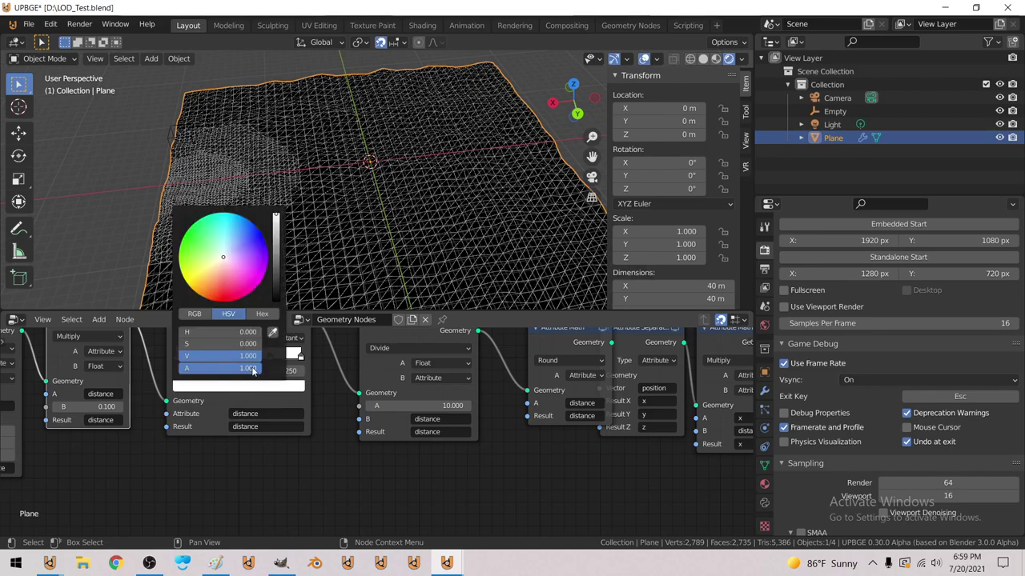
left_click(239, 356)
left_click(238, 391)
left_click(241, 356)
type("2")
key("Return")
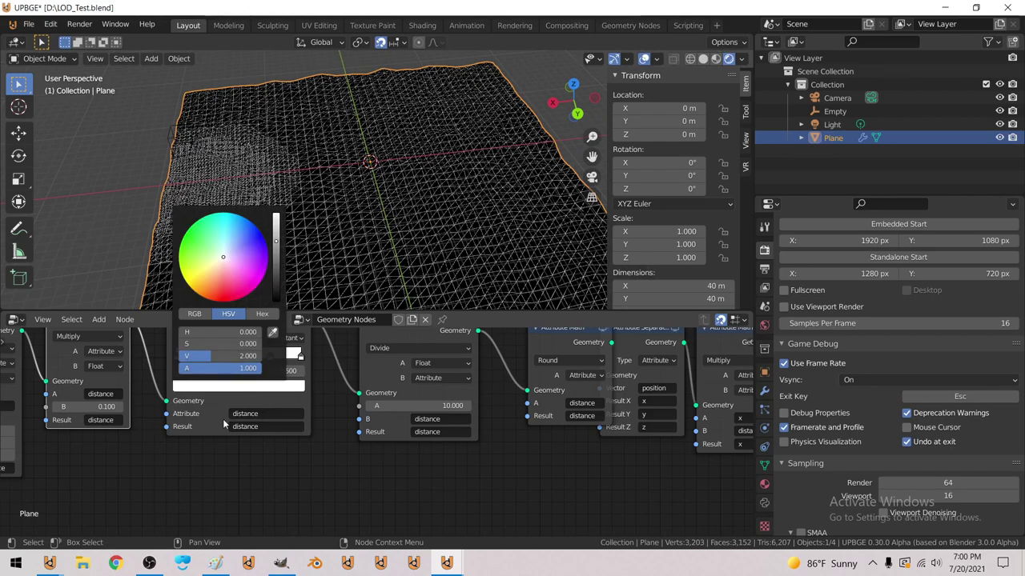
Step: Set the B value of the Multiply node on the distance attribute to 0.05
middle_click_drag(255, 210, 232, 201)
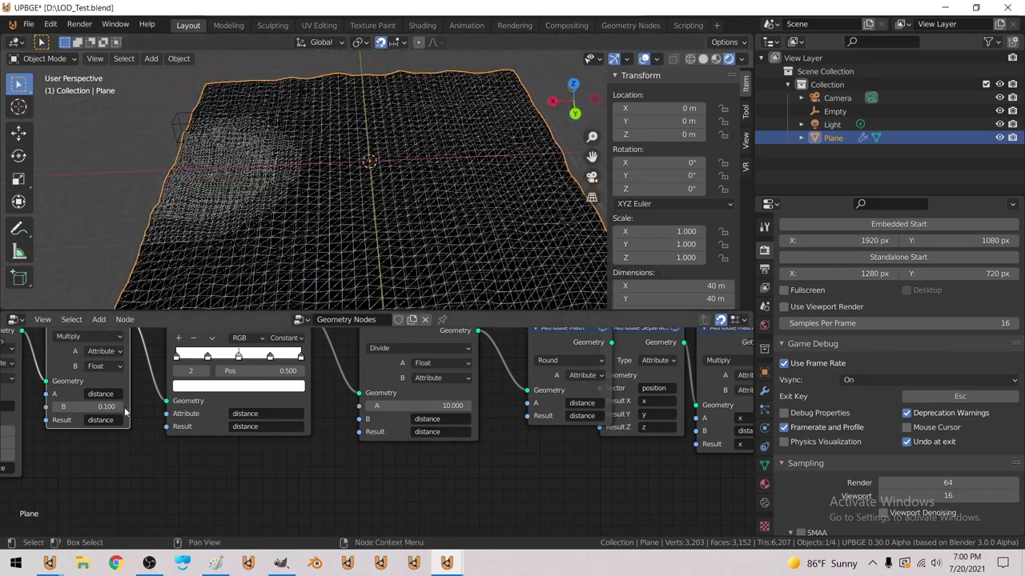
middle_click_drag(70, 426, 222, 423)
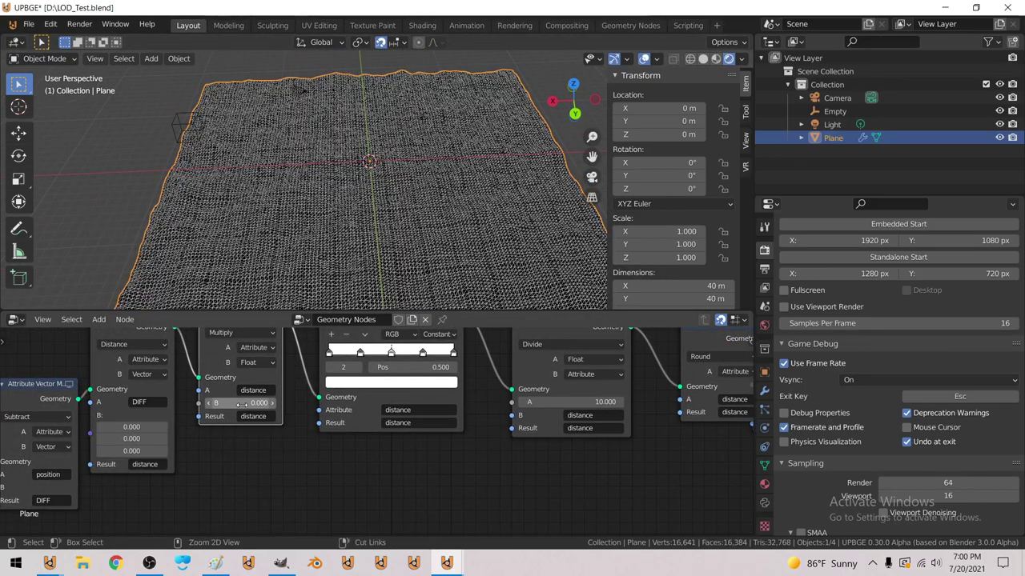
left_click(247, 403)
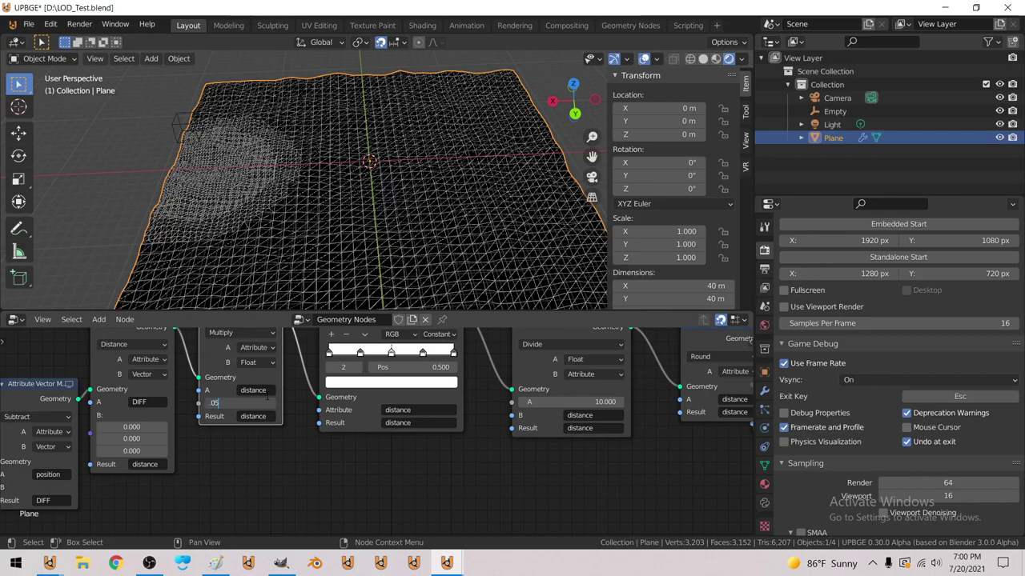
type(".05")
key("Return")
Step: Move the Empty along the X axis across the terrain and back to its starting place to test the level of detail
middle_click_drag(264, 208, 387, 187)
middle_click_drag(152, 163, 196, 124)
left_click(192, 119)
key("g")
key("x")
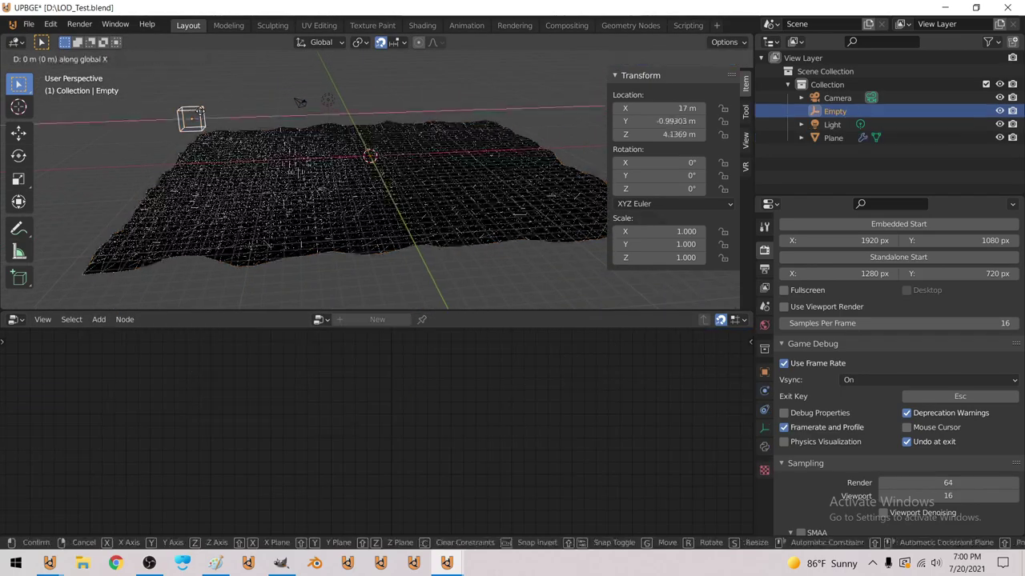
left_click(336, 146)
mouse_move(336, 147)
middle_mouse_down()
mouse_move(348, 206)
mouse_move(350, 152)
middle_mouse_up()
key("g")
key("x")
left_click(310, 200)
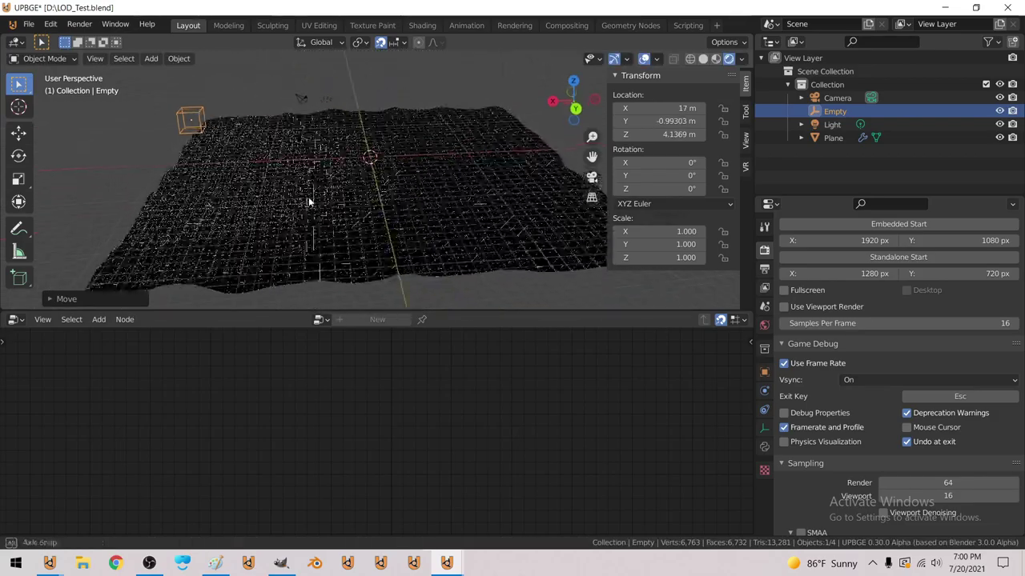
Step: Run the game in the viewport to check the terrain's frame rate, and stop it
key("p")
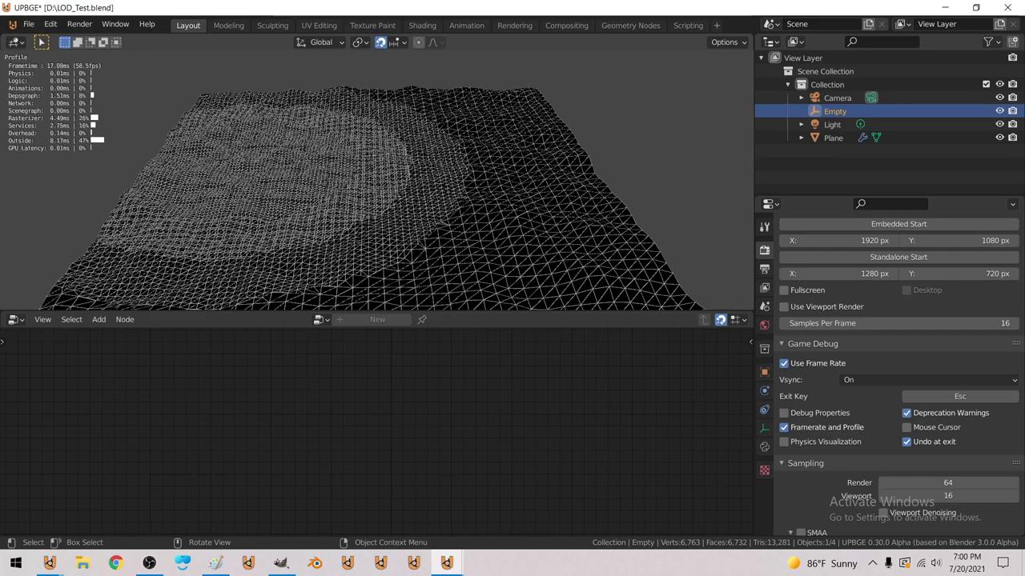
key("Escape")
Step: Select the Plane, examine its base mesh in Edit Mode, and return to Object Mode
left_click(348, 194)
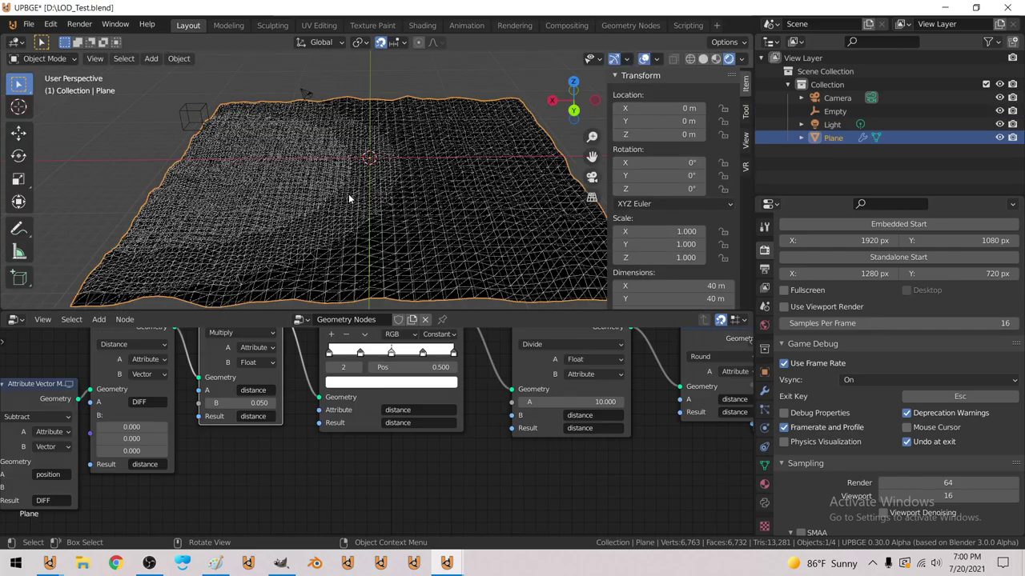
key("Tab")
scroll(358, 257, "up", 6)
scroll(358, 257, "down", 8)
key("Tab")
Step: Run the game again from a lower viewing angle to examine the terrain's detail levels and profiling figures
middle_click_drag(389, 197, 388, 156)
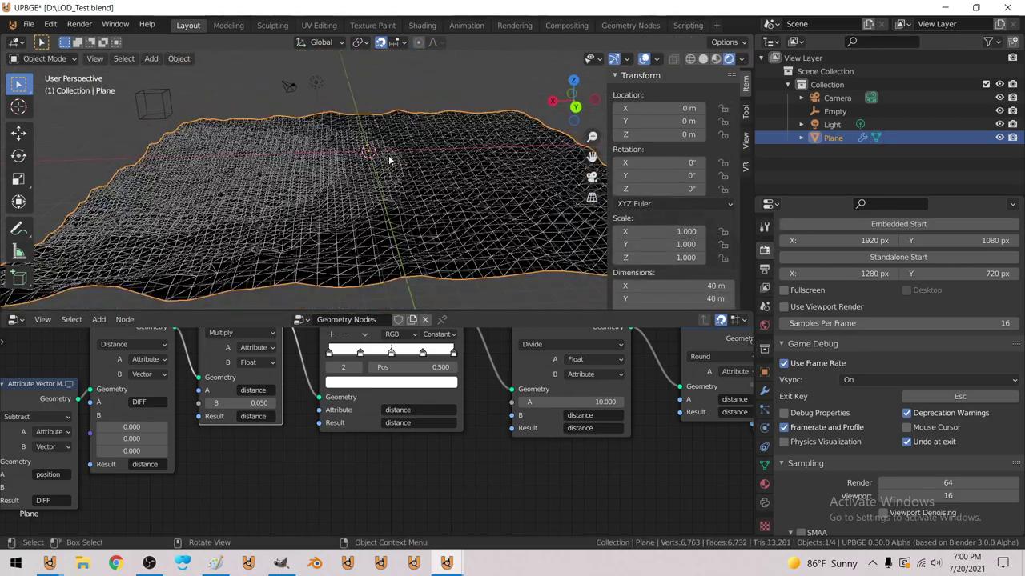
key("p")
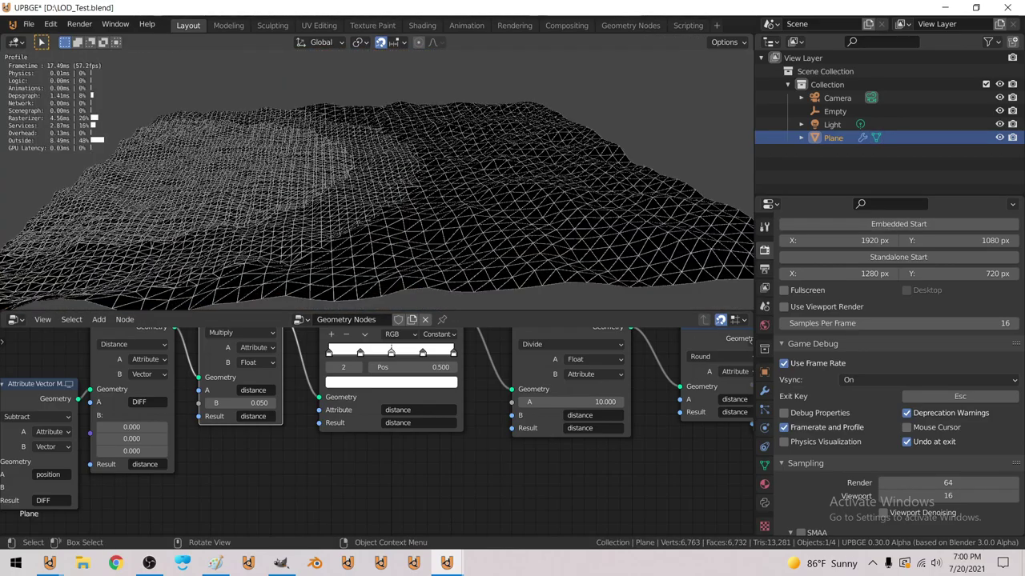